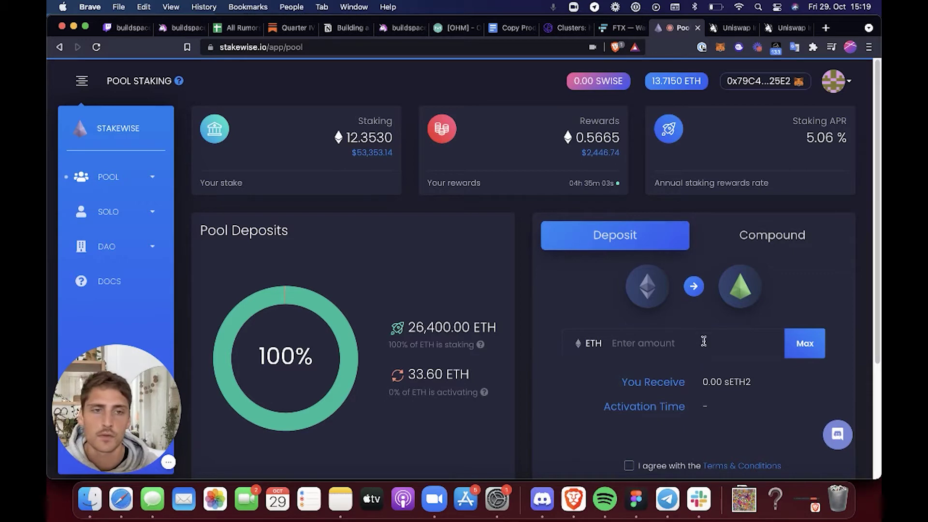
- Enter a 1 ETH deposit for pool staking and agree to the Terms & Conditions
click(702, 347)
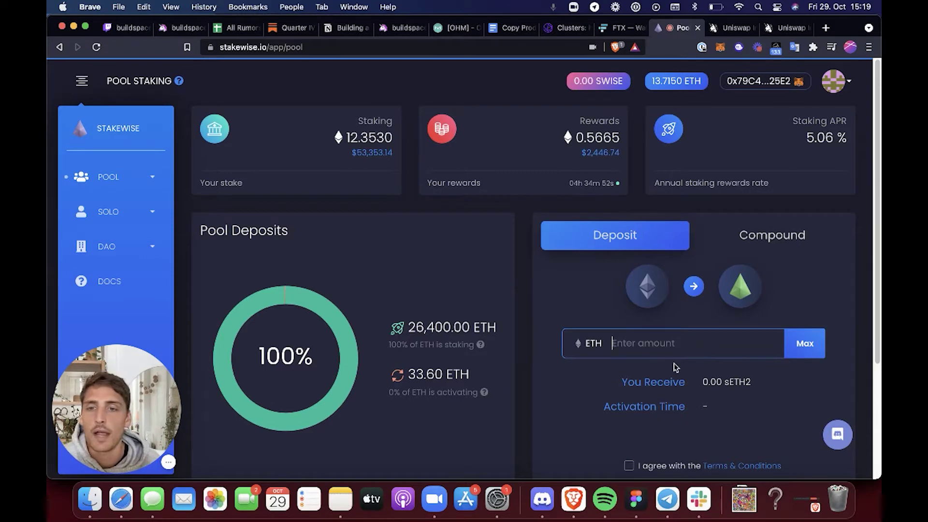
text(1)
scroll(716, 382, down, 1)
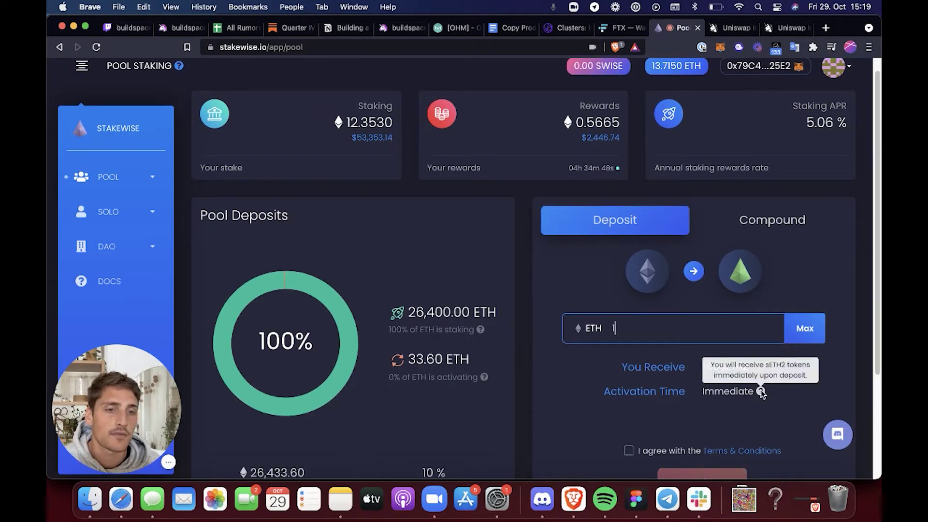
click(629, 450)
scroll(634, 454, down, 2)
mouse_move(761, 353)
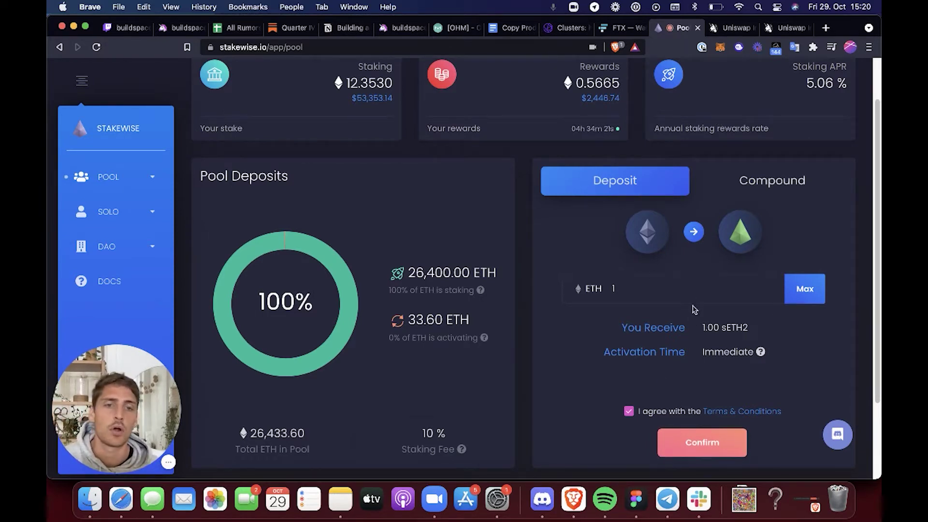
- Submit the 1 ETH deposit, reject its transaction in MetaMask and dismiss the notifications
click(696, 451)
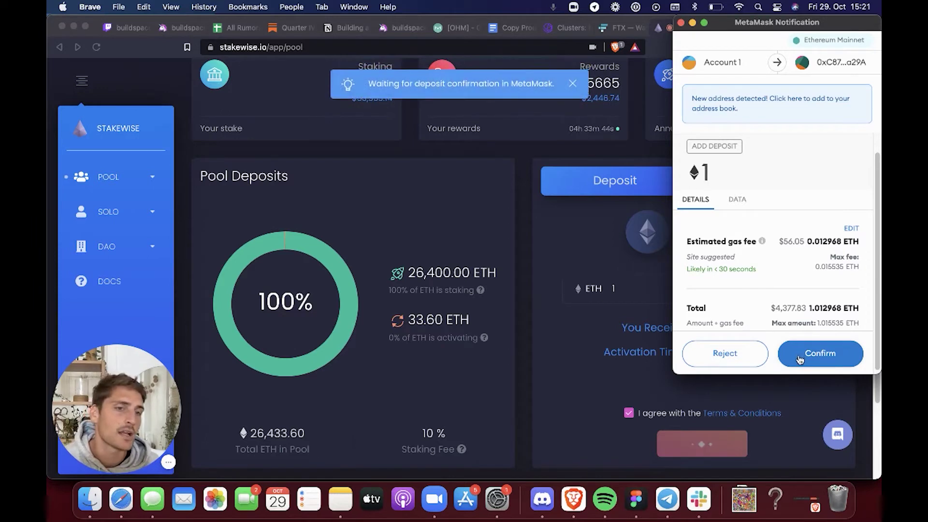
click(745, 362)
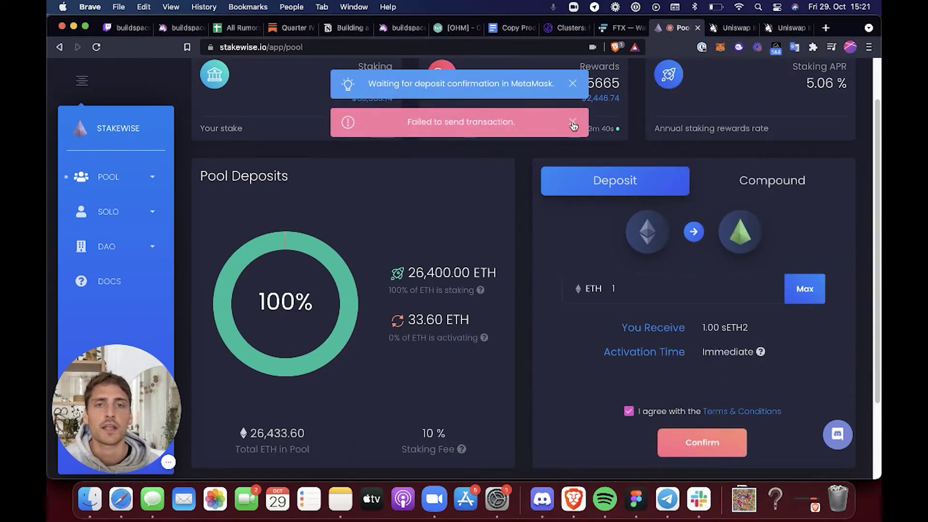
click(573, 123)
click(572, 84)
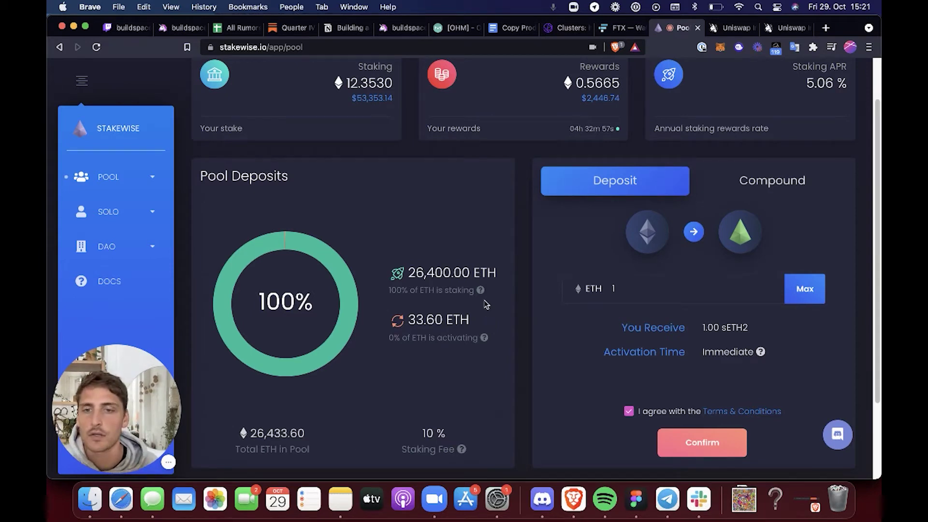
- Switch to the Uniswap swap page and check how much sETH2 a swap of 10 ETH gives
scroll(445, 123, up, 1)
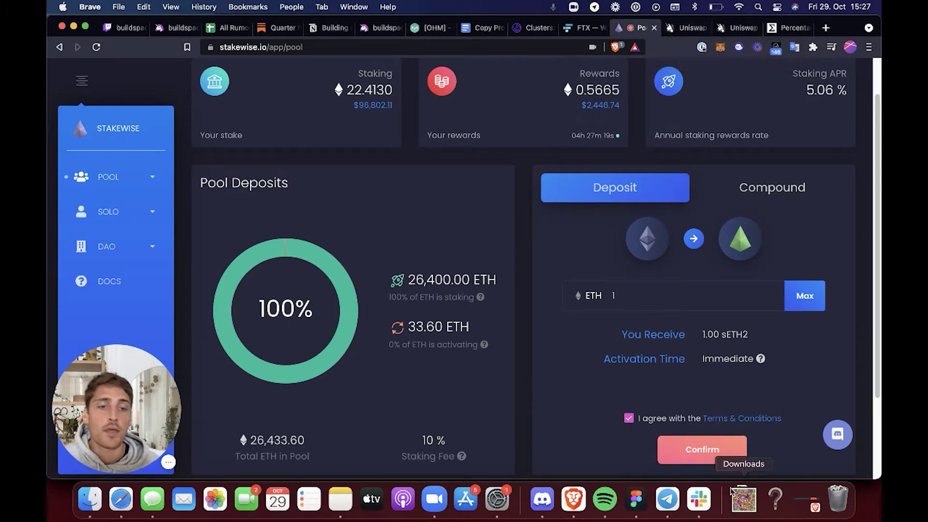
click(683, 32)
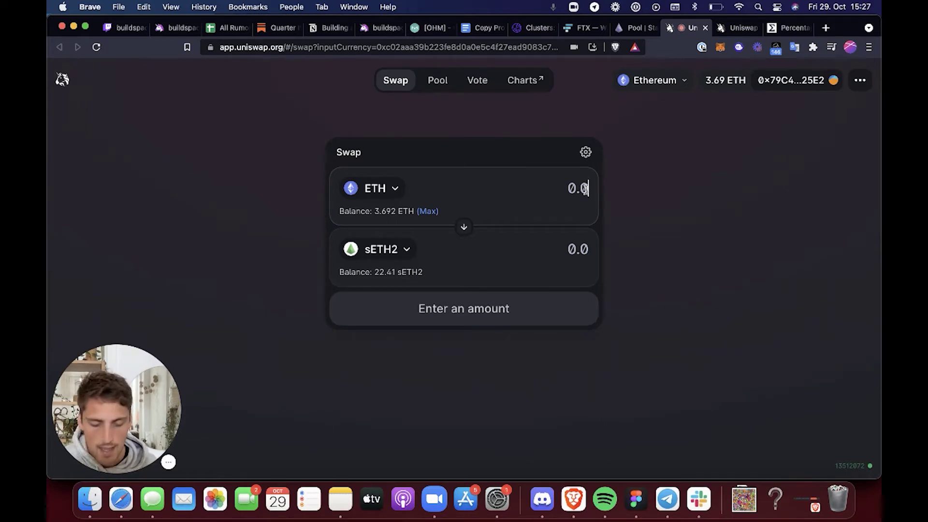
text(10)
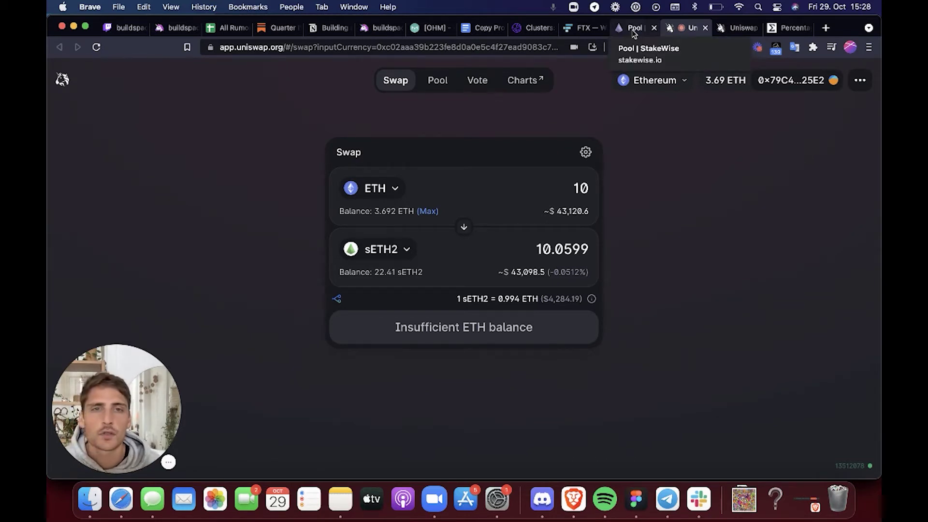
- Revisit the StakeWise pool page, return to the Uniswap swap and set the amount to 3 ETH for sETH2
click(634, 32)
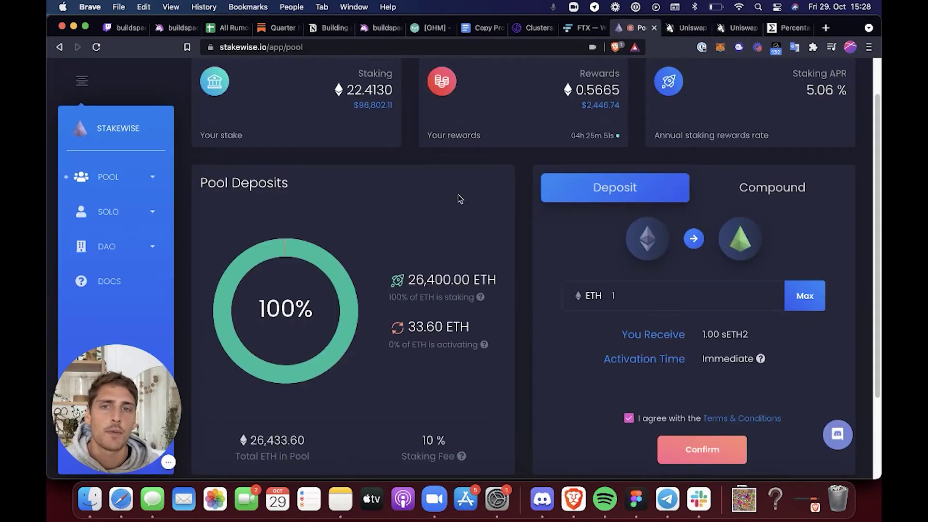
key(ctrl+Tab)
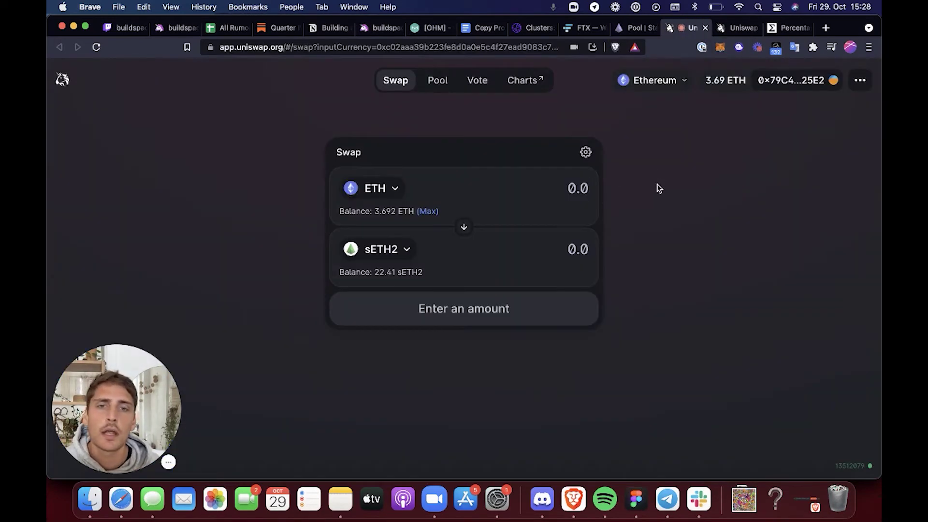
text(3)
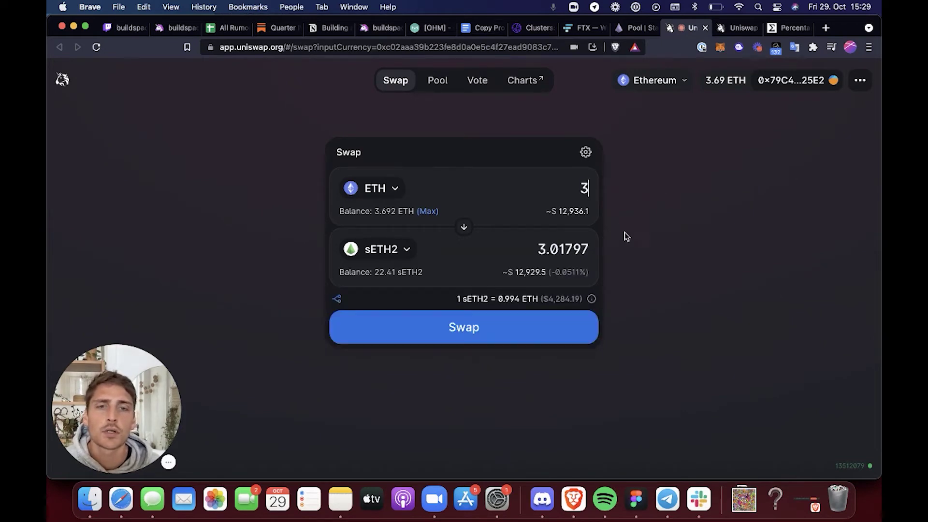
- Submit the 3 ETH to sETH2 swap, reject it in MetaMask and dismiss the error
click(583, 335)
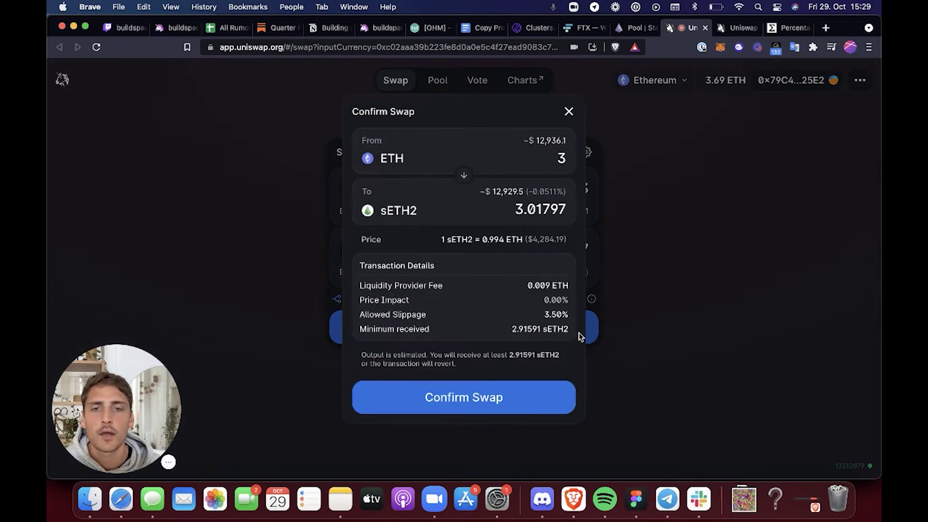
click(513, 408)
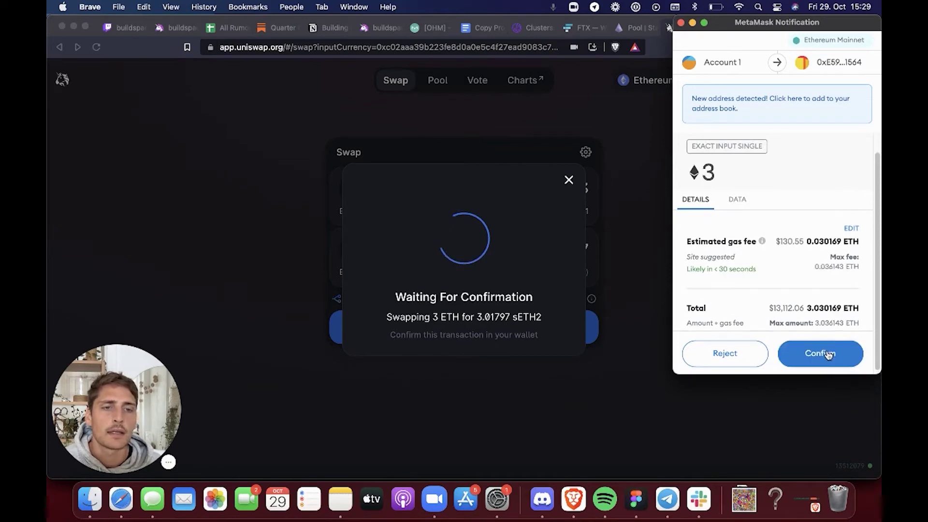
click(731, 356)
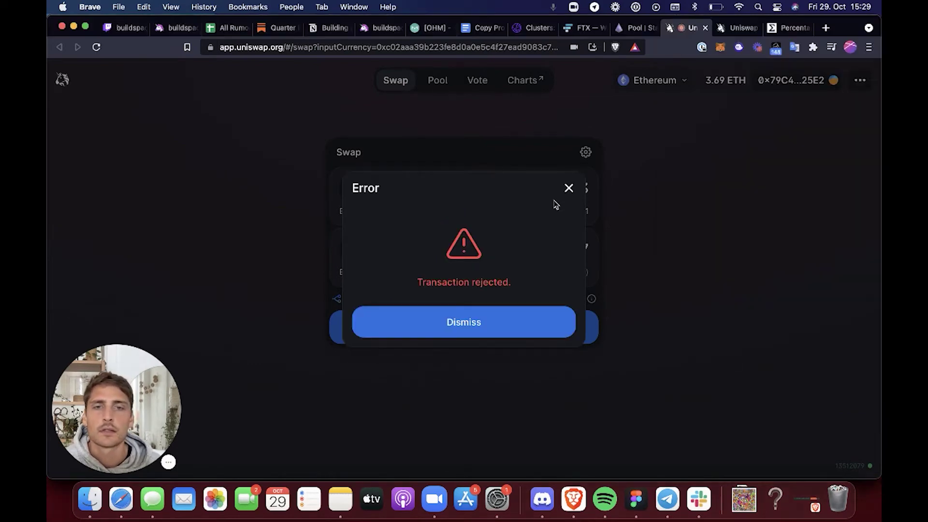
click(569, 190)
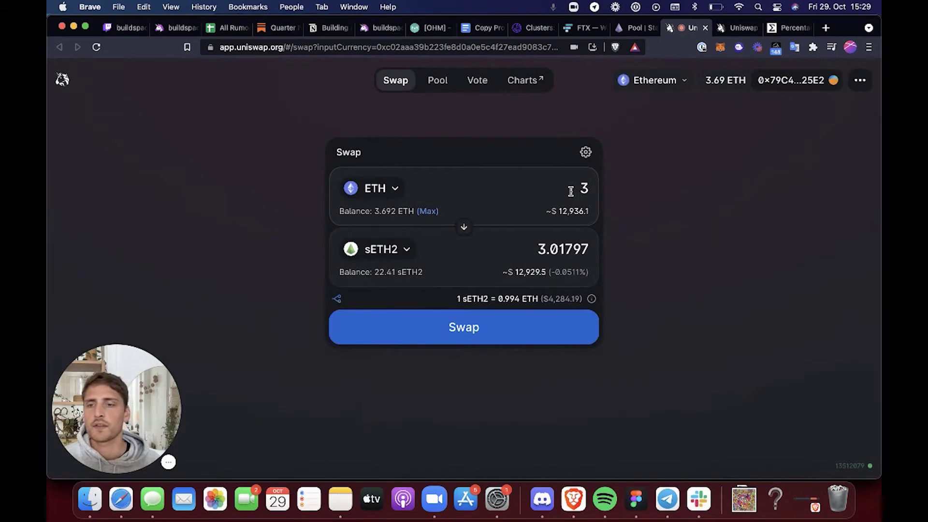
- Return to StakeWise, review the Uniswap V3 ETH - sETH2 farm and open its how-to guide for adding liquidity
click(630, 29)
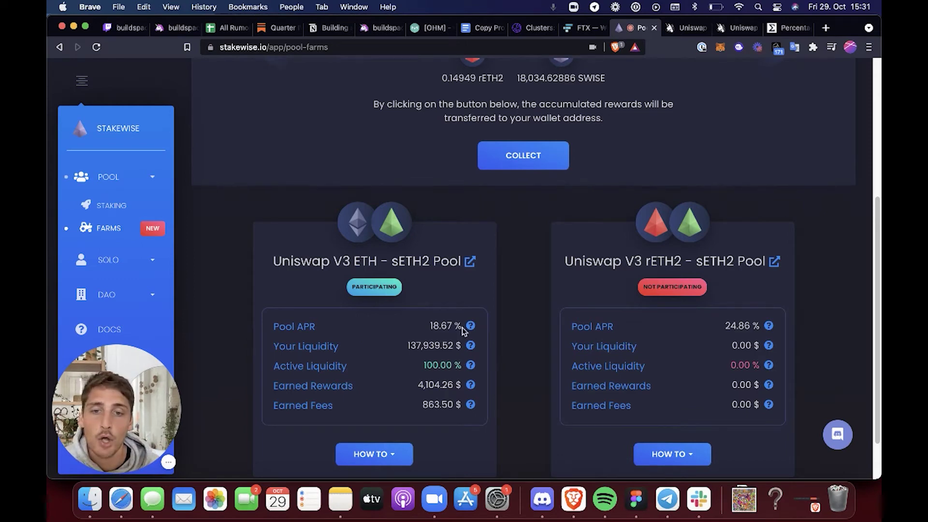
mouse_move(471, 326)
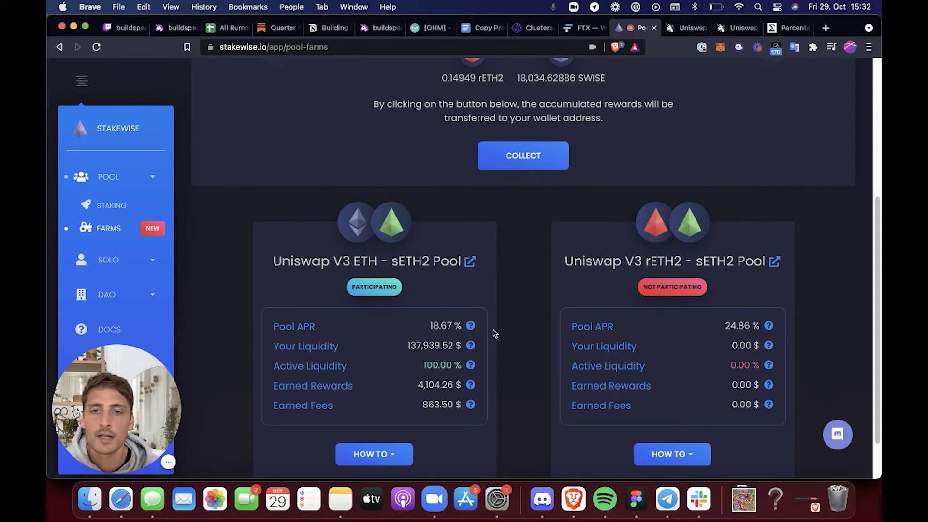
scroll(491, 332, down, 1)
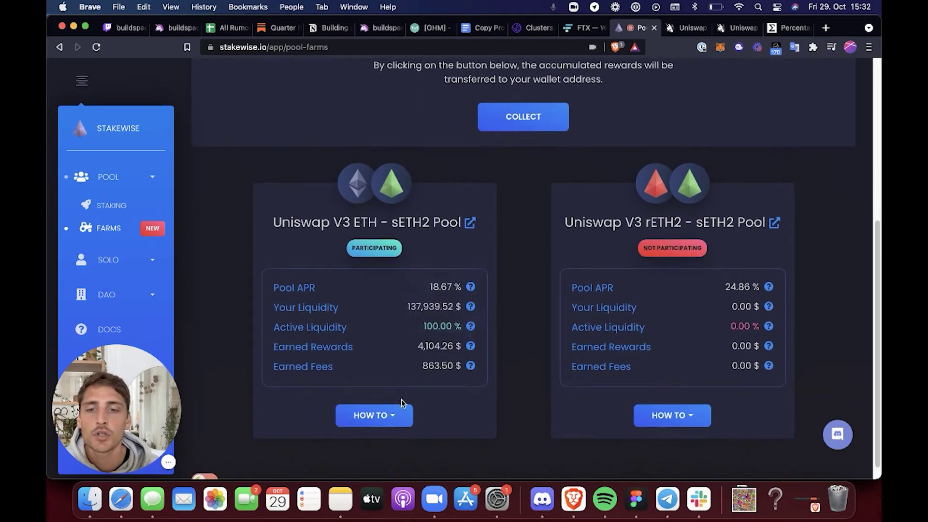
click(384, 416)
click(358, 335)
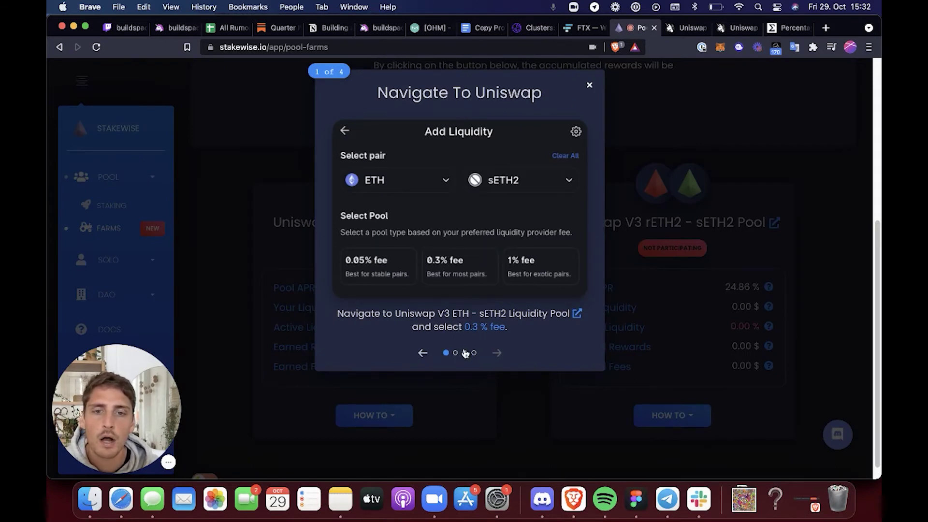
- Read through the four pages of the liquidity guide, including the price range page, and close it
click(497, 353)
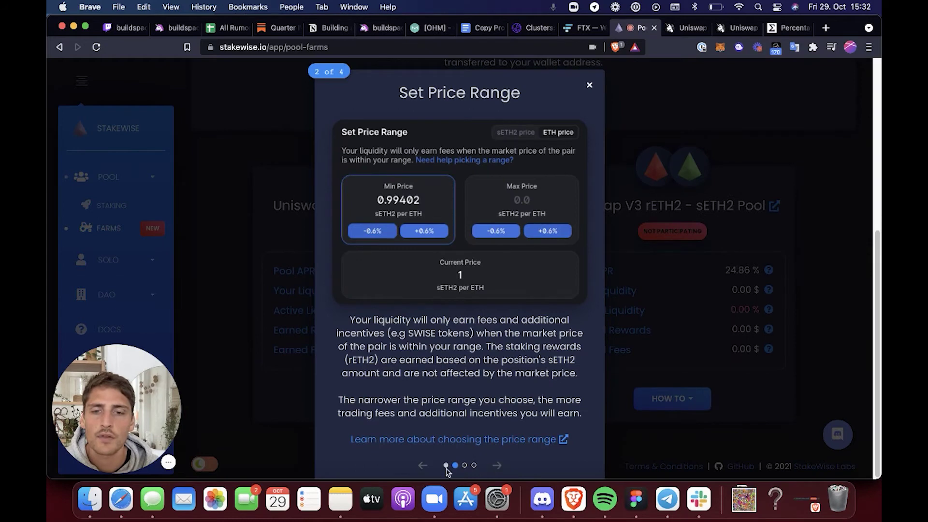
click(424, 467)
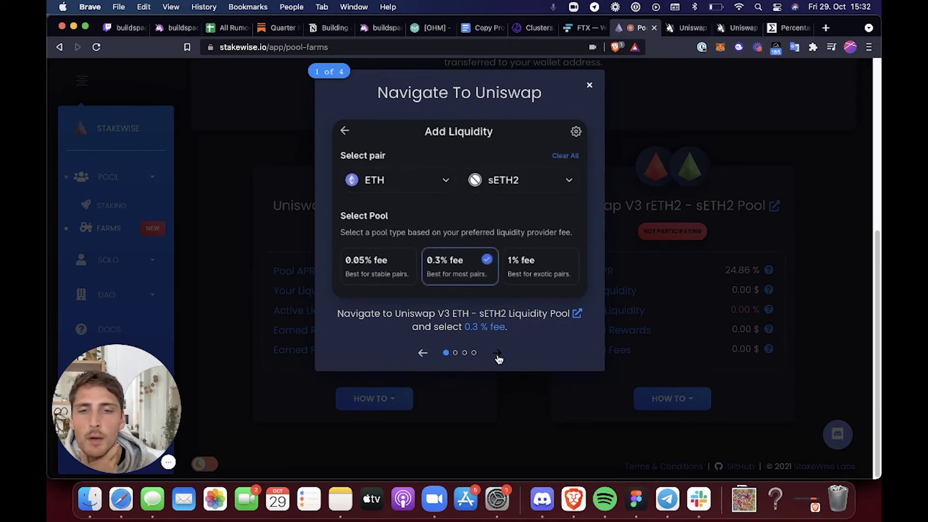
click(498, 355)
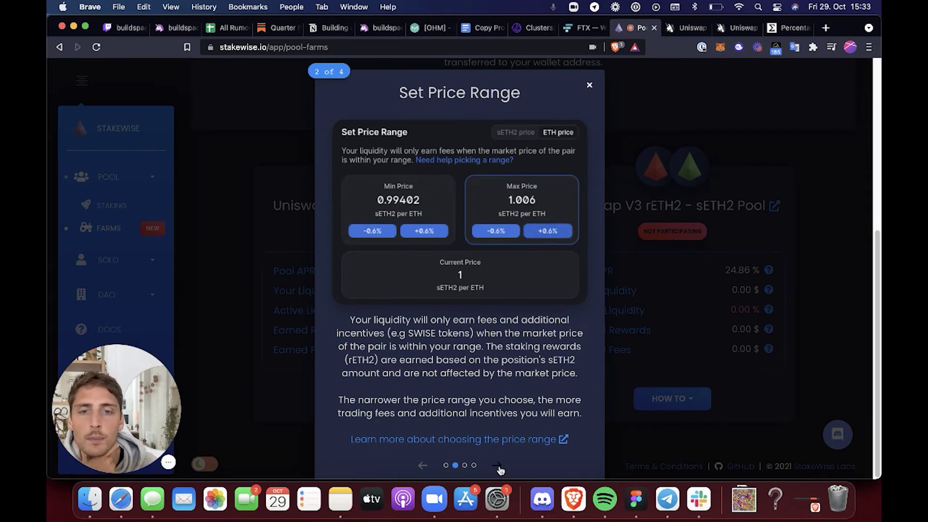
click(499, 467)
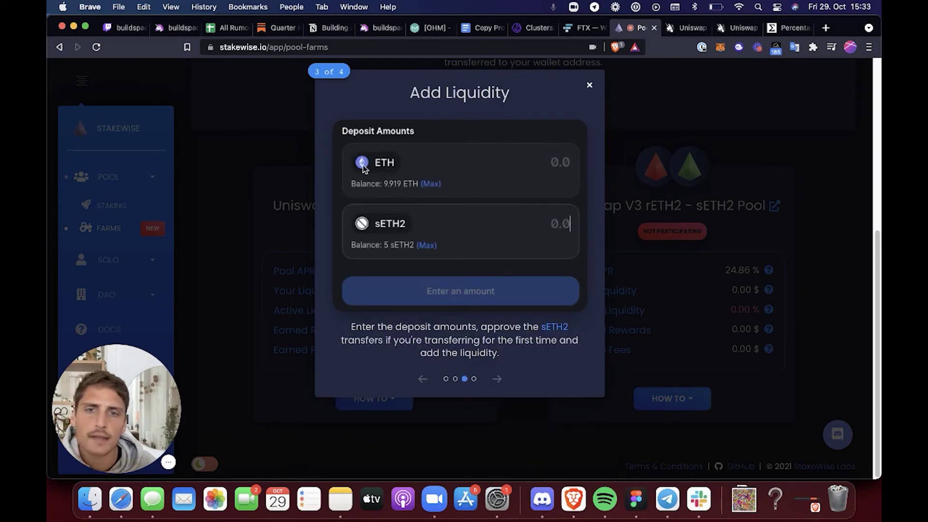
click(498, 381)
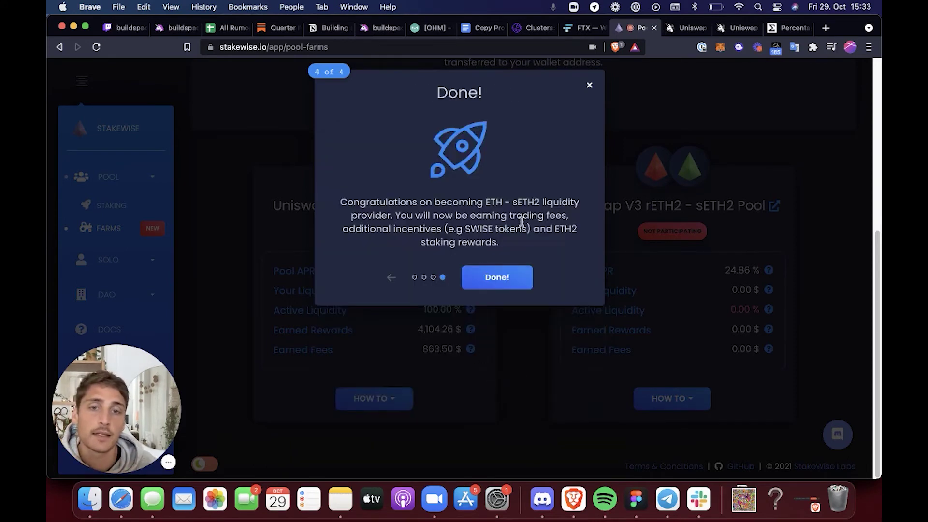
click(590, 85)
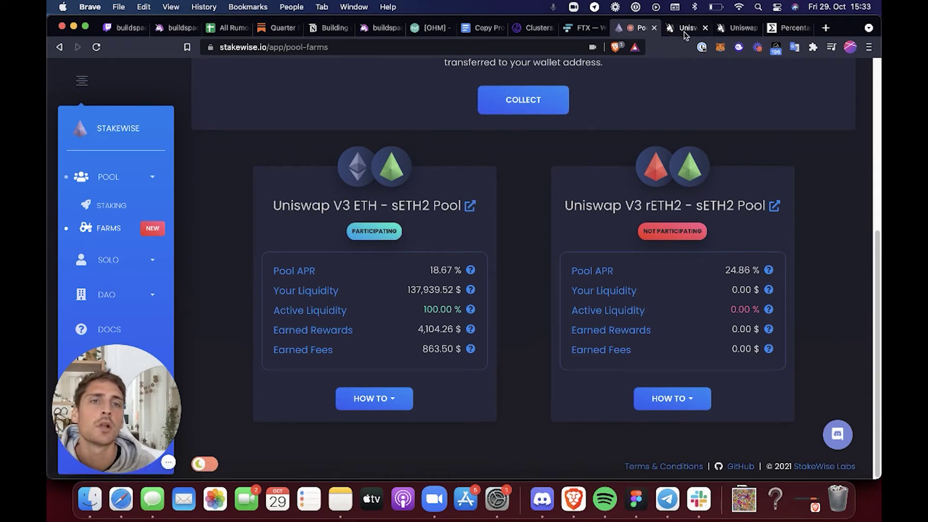
- On Uniswap's Add Liquidity page for the ETH/sETH2 pair, set the maximum price to 1.05 sETH2 per ETH
click(724, 29)
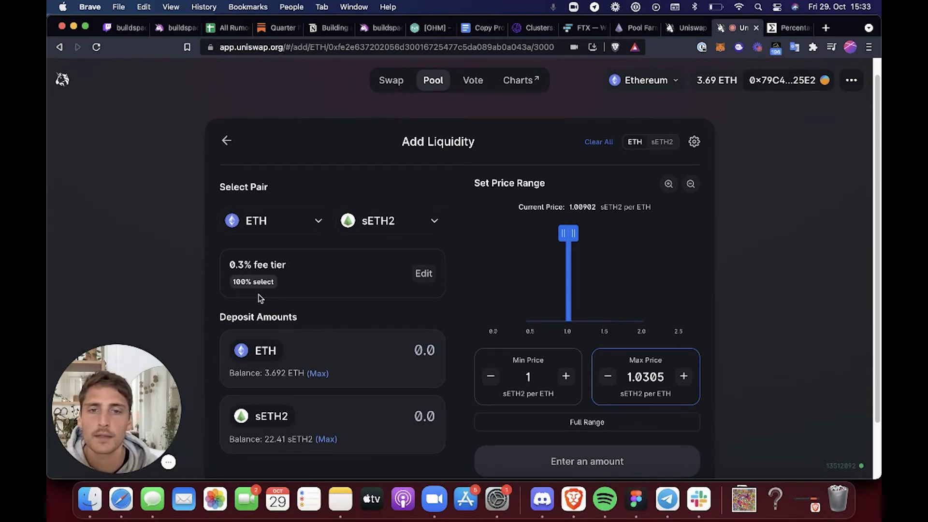
scroll(280, 304, down, 1)
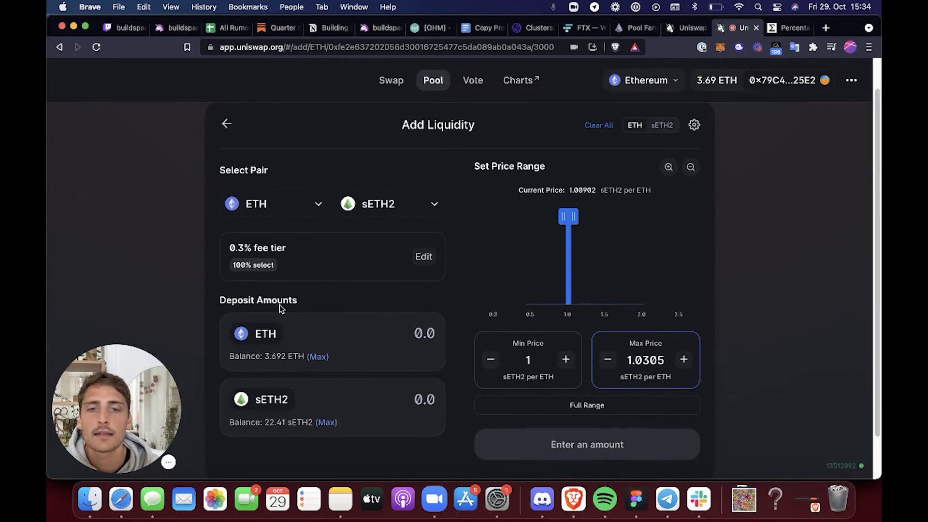
scroll(280, 305, up, 1)
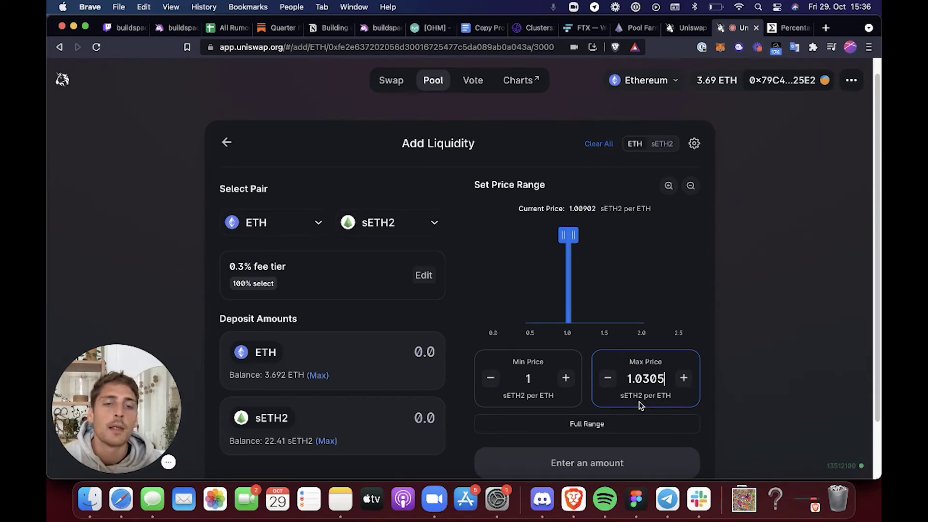
click(640, 405)
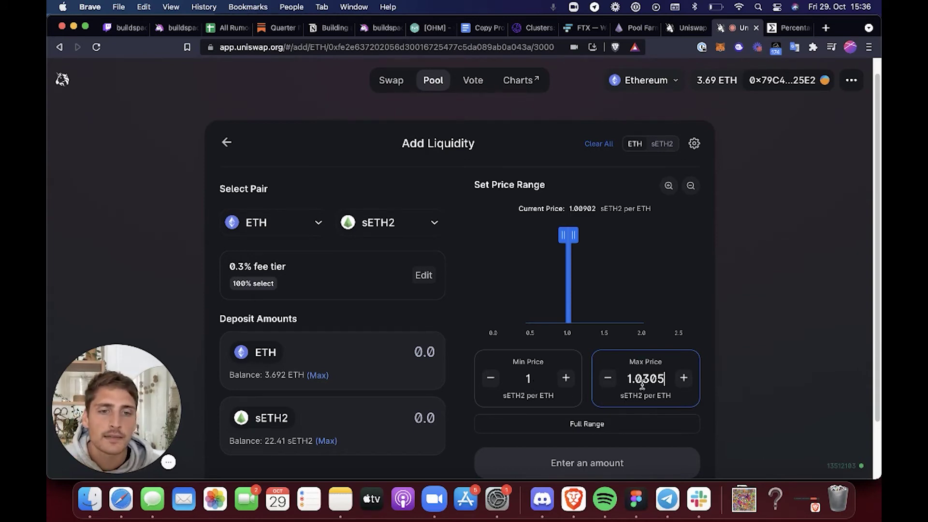
key(BackSpace)
key(BackSpace)
key(BackSpace)
key(BackSpace)
key(BackSpace)
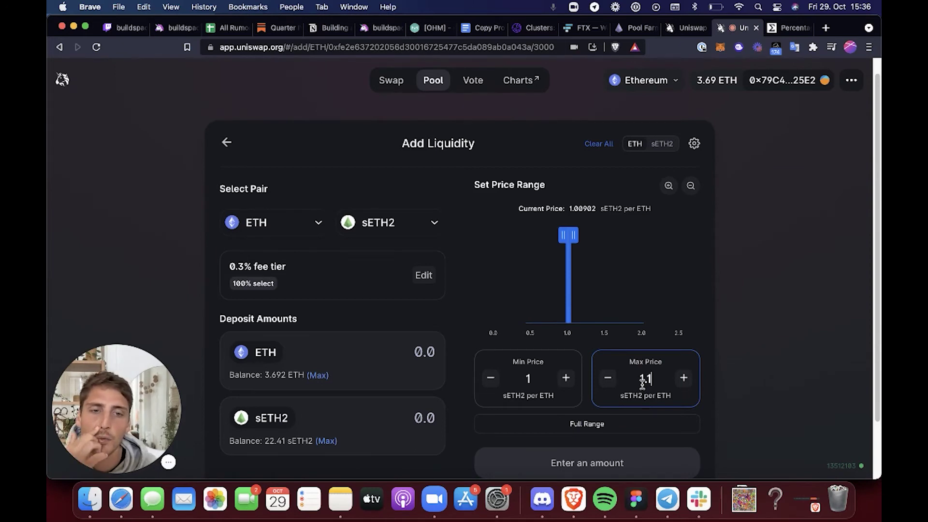
key(BackSpace)
text(05)
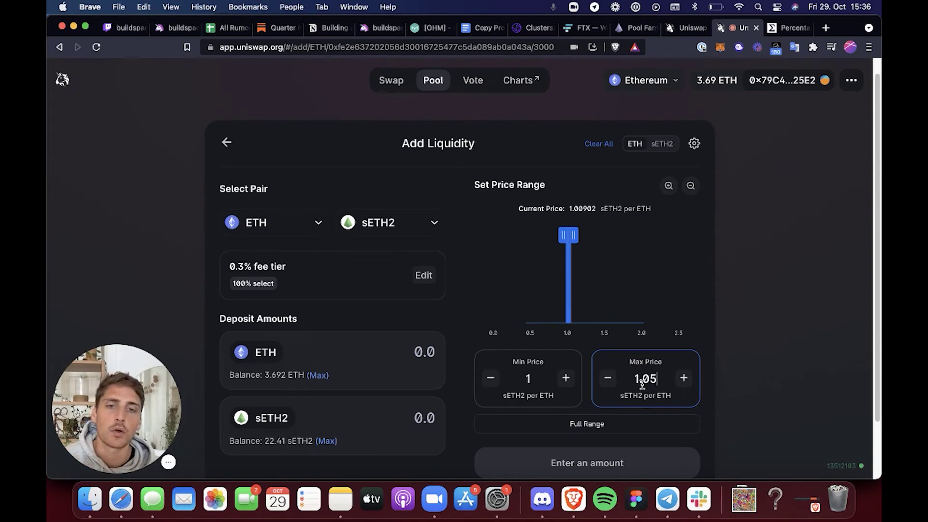
click(323, 421)
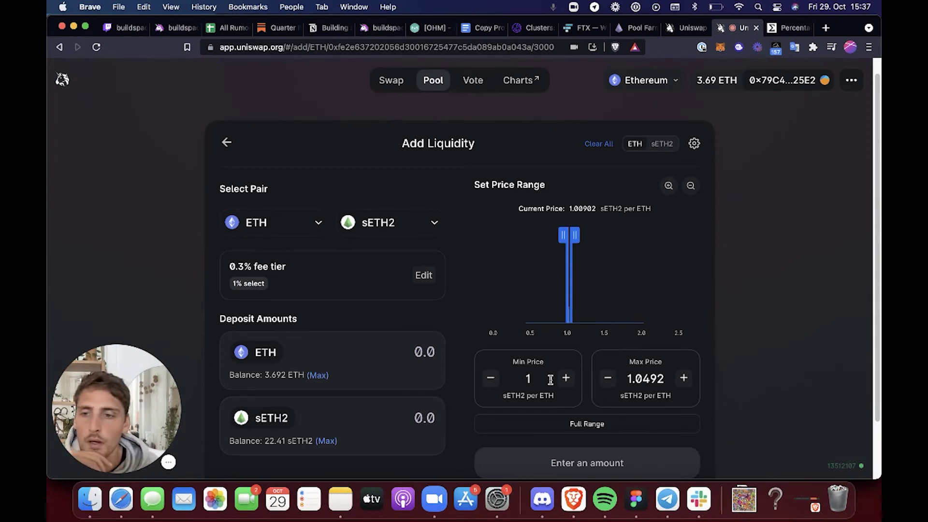
- Fill in the maximum ETH balance as the deposit amount and preview the ETH/sETH2 liquidity position
click(319, 375)
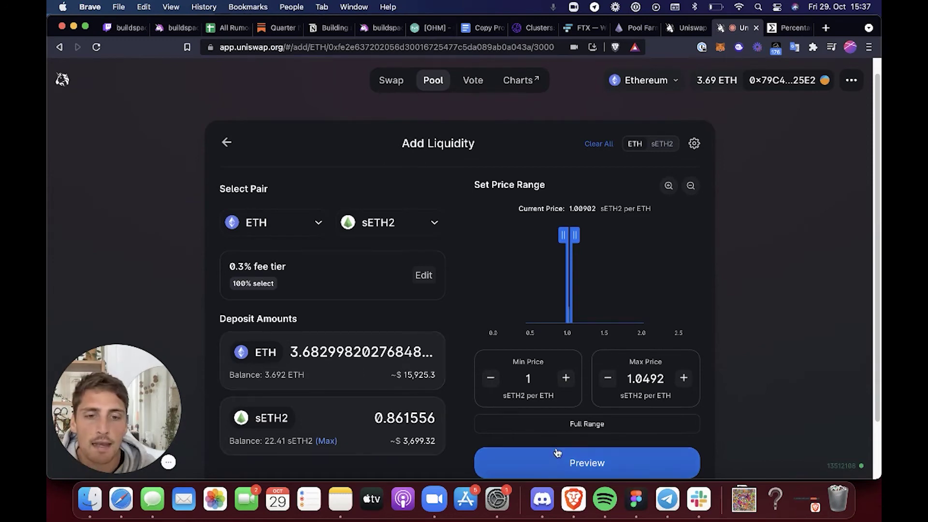
scroll(556, 447, down, 2)
click(558, 427)
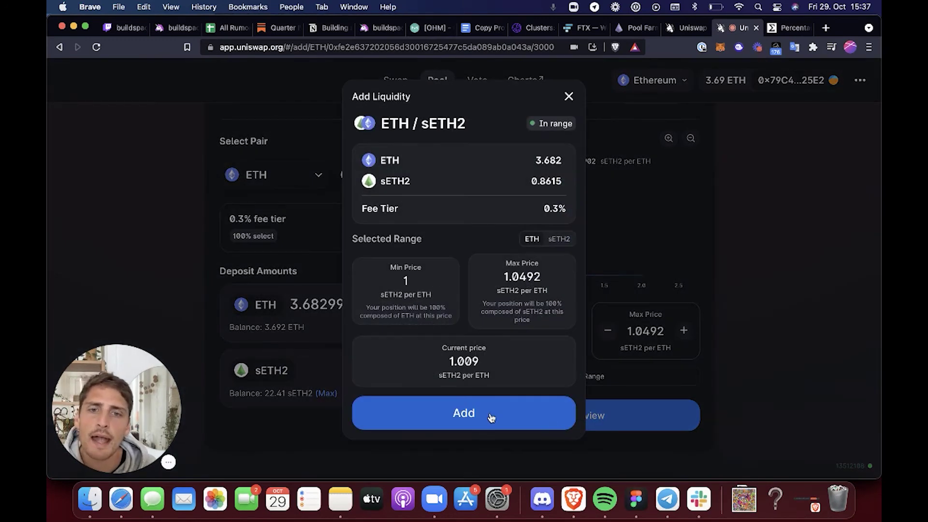
- Close the liquidity preview, return to StakeWise's farms page and check the ETH - sETH2 pool's liquidity and earned rewards breakdown
click(569, 97)
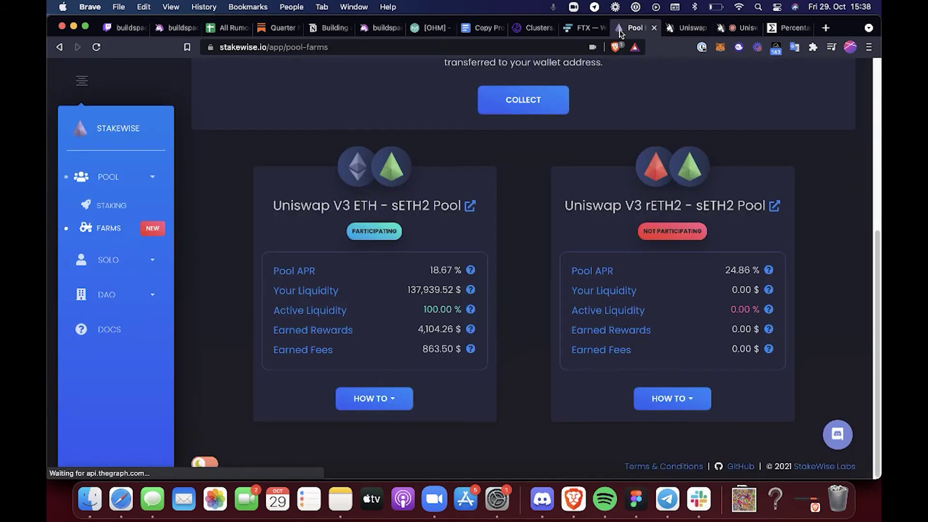
click(622, 30)
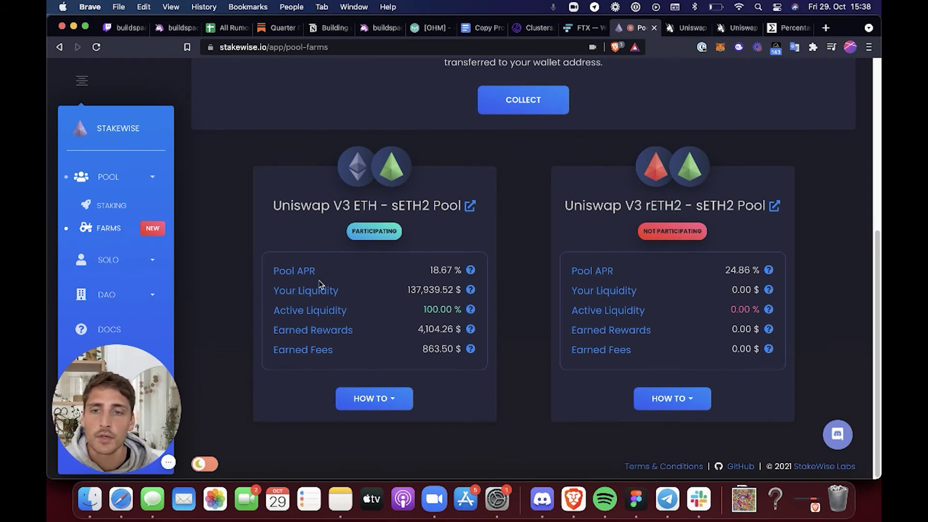
drag(408, 290, 459, 290)
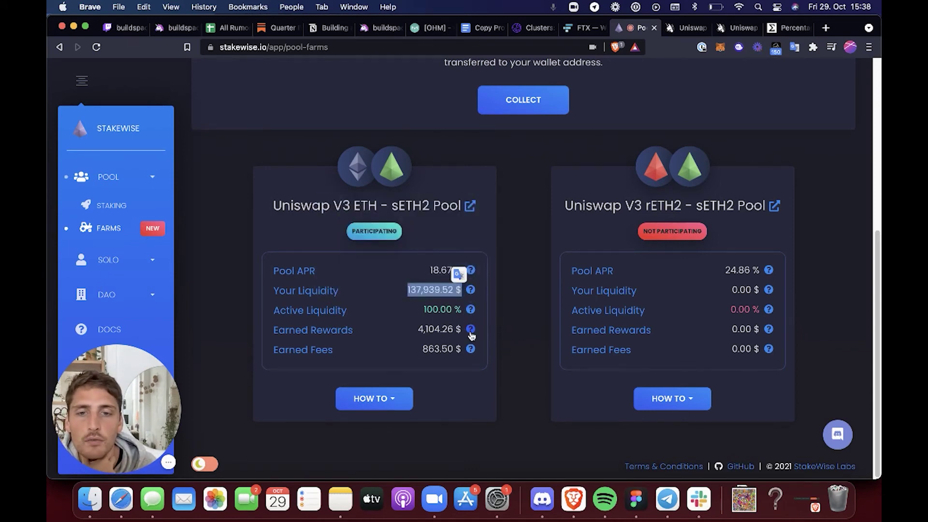
mouse_move(472, 333)
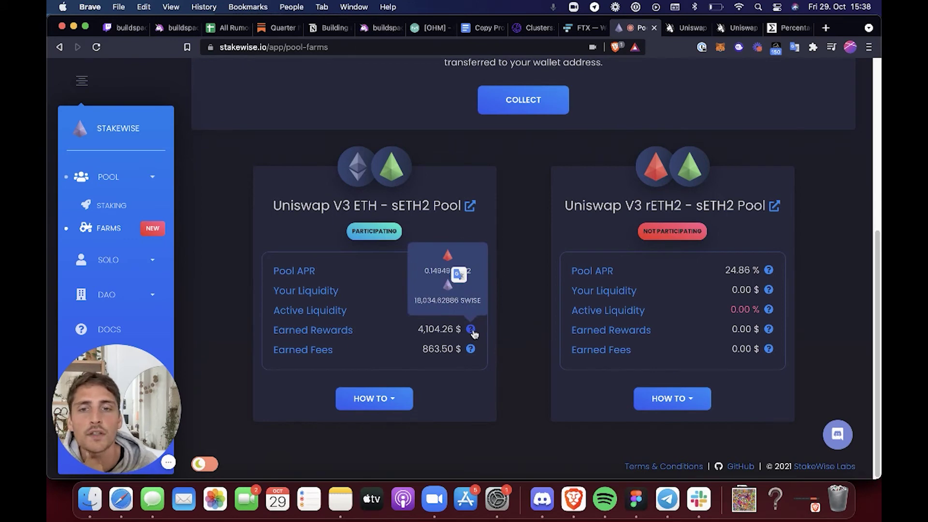
mouse_move(471, 354)
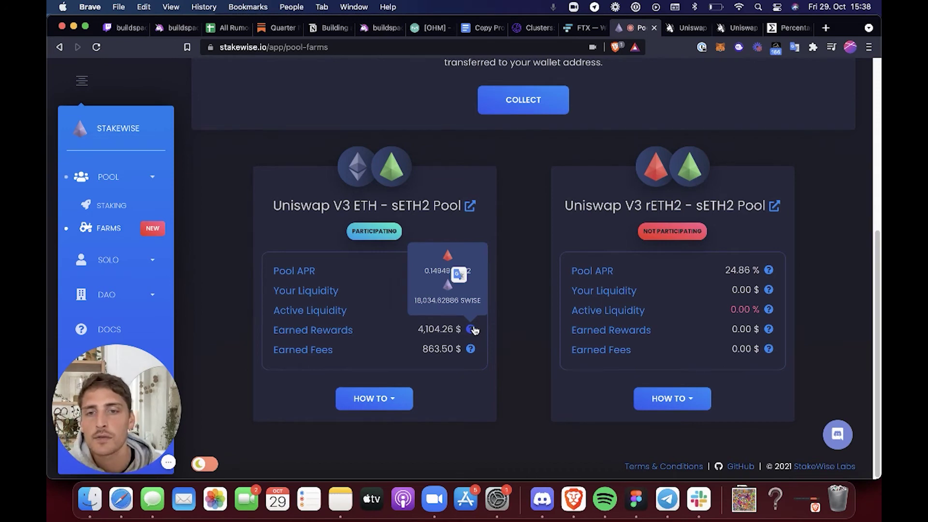
triple_click(444, 299)
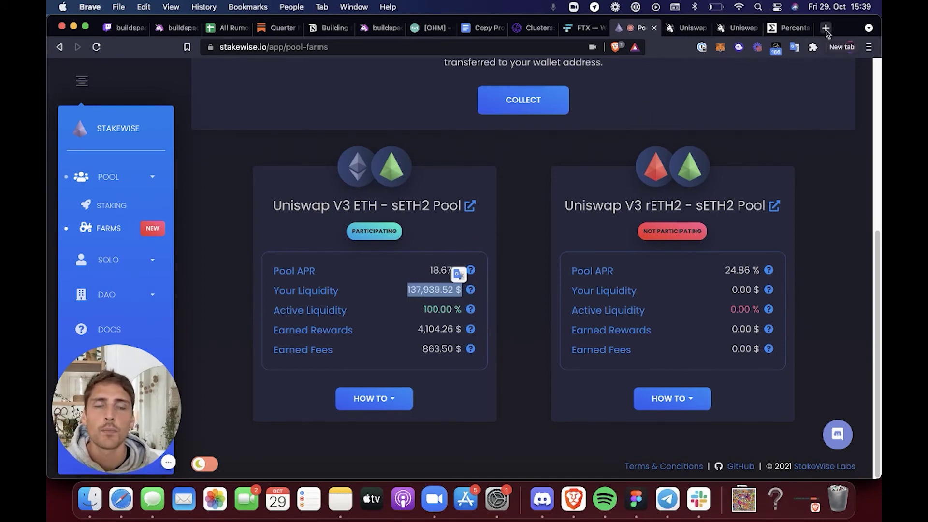
- Open the Rari Capital website in a new tab and launch its primary Ethereum interface
click(827, 28)
text(rari)
key(Return)
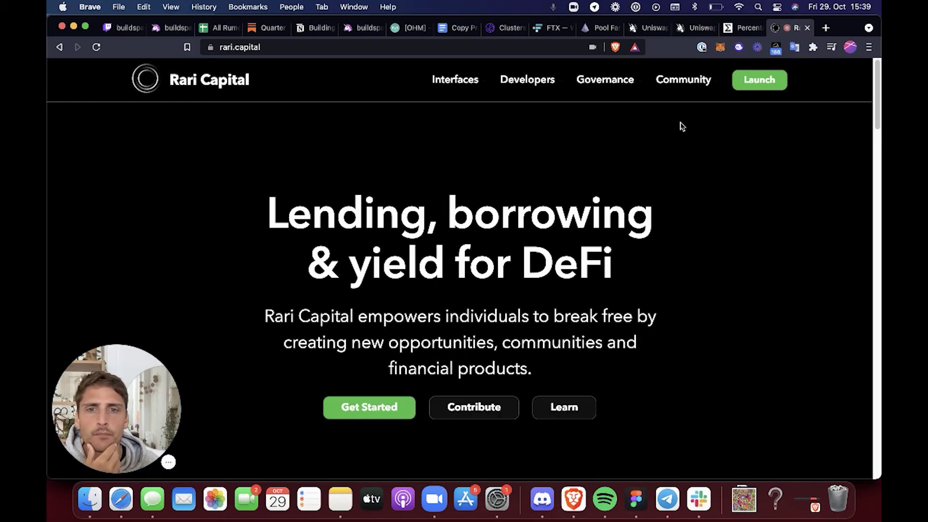
click(745, 85)
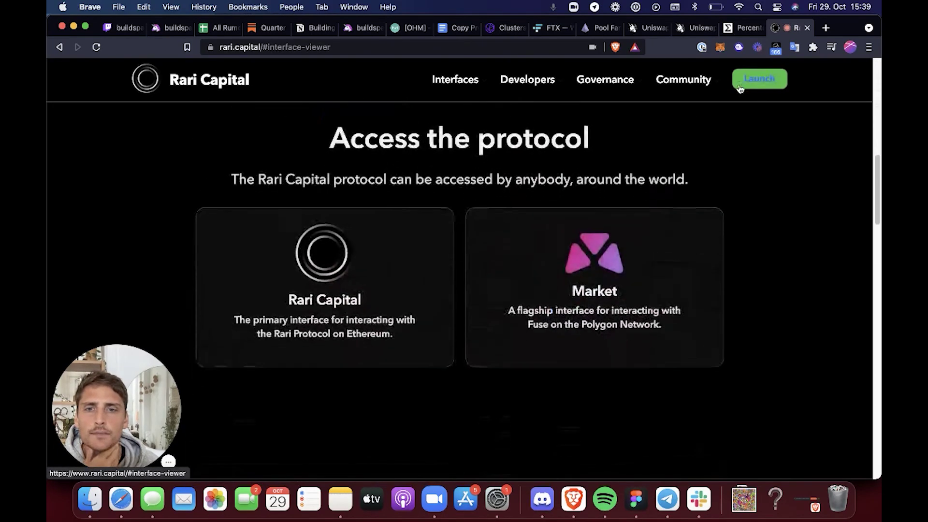
click(383, 276)
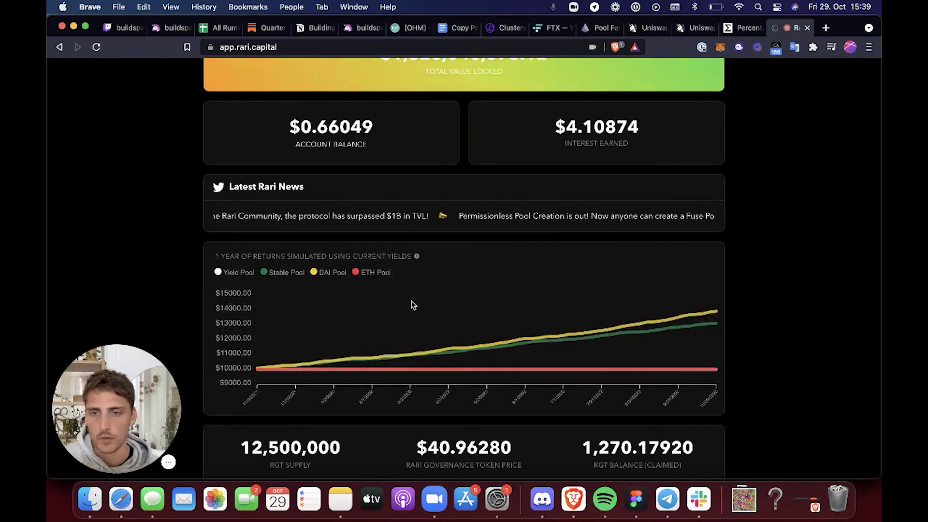
- Look over Rari's overview page down to the USDC and DAI pools, and open the Fuse section
mouse_move(421, 308)
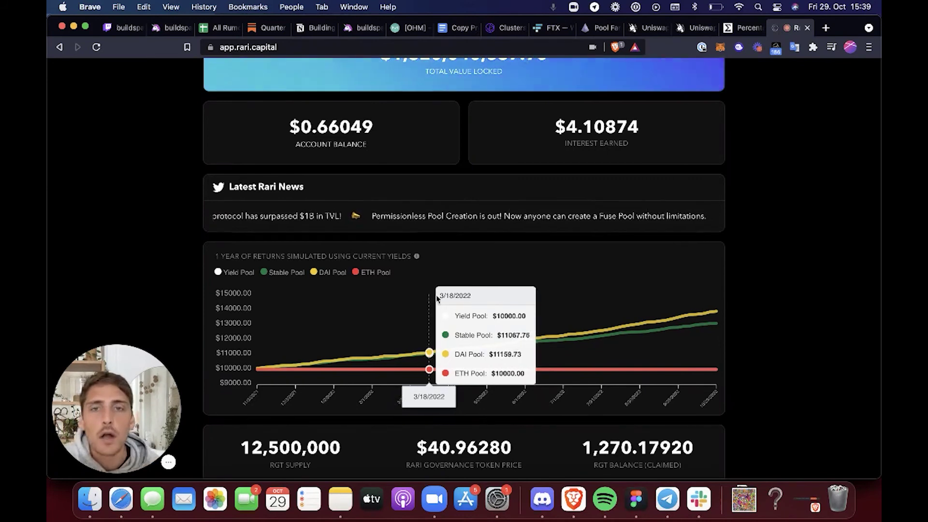
scroll(498, 338, down, 5)
scroll(508, 338, down, 3)
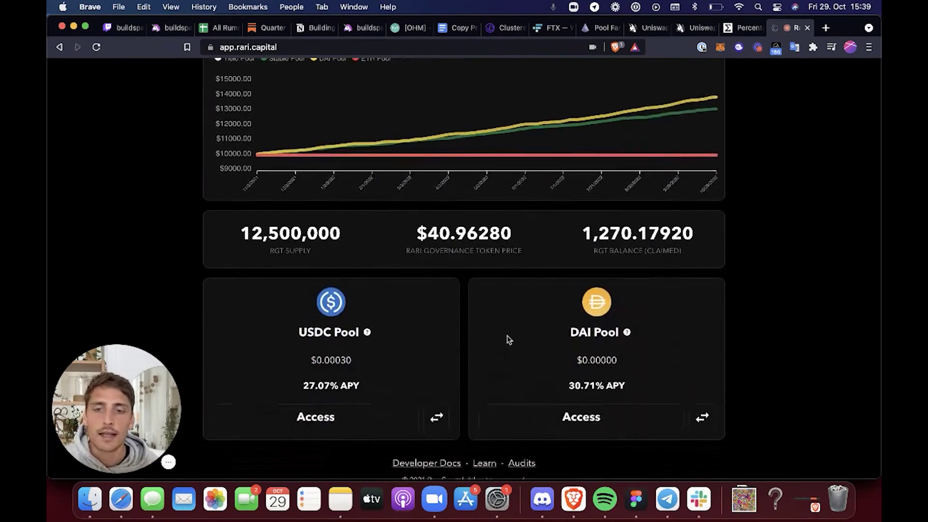
scroll(507, 338, up, 10)
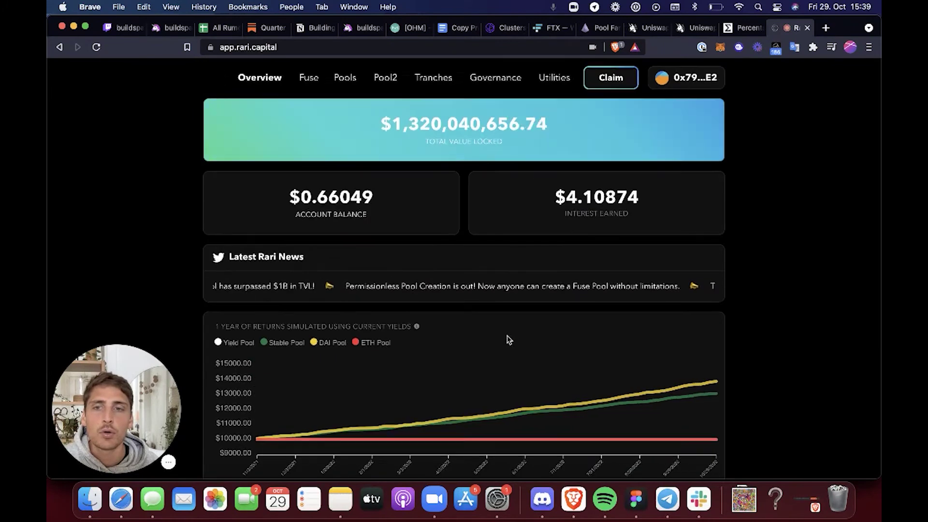
click(307, 79)
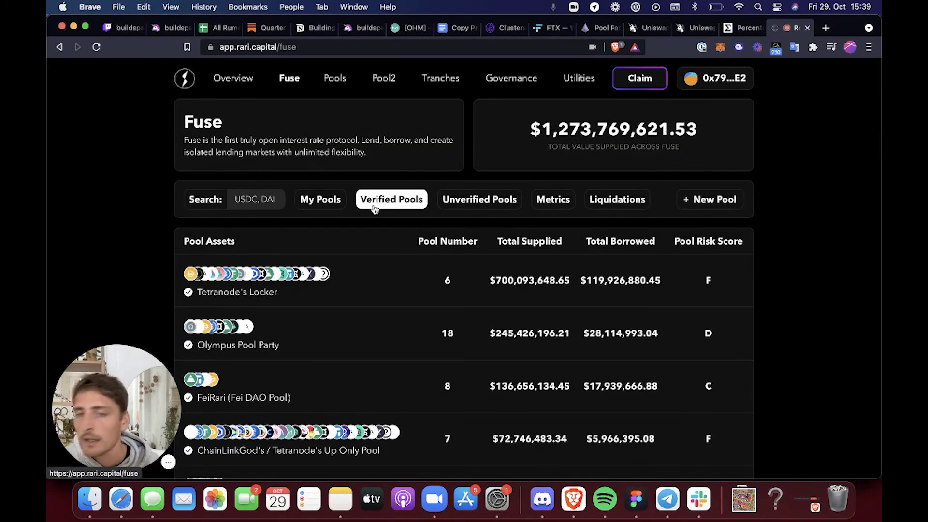
- Browse Fuse's verified pools, open the Money Flavours pool (number 46) and bring its supply and borrow assets into view
scroll(392, 315, down, 2)
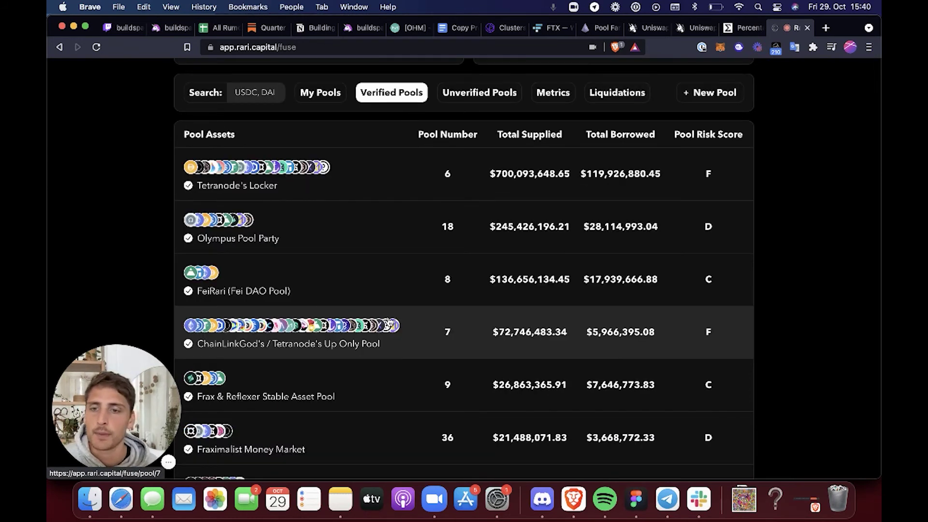
scroll(377, 365, down, 2)
scroll(377, 365, down, 5)
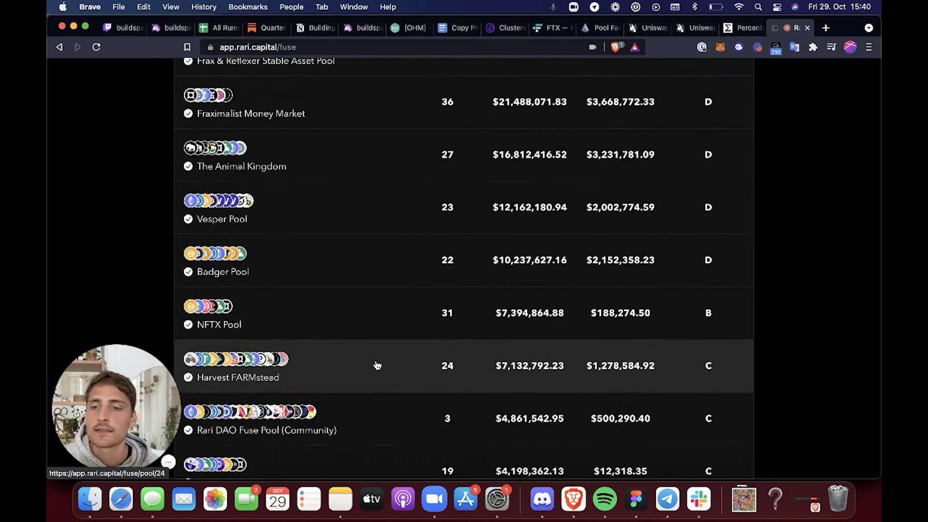
scroll(378, 365, down, 3)
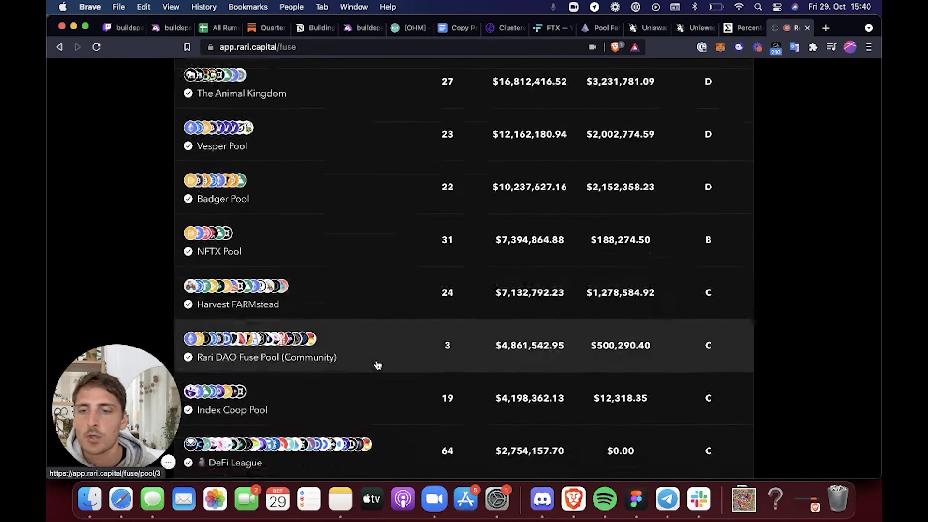
scroll(378, 365, down, 6)
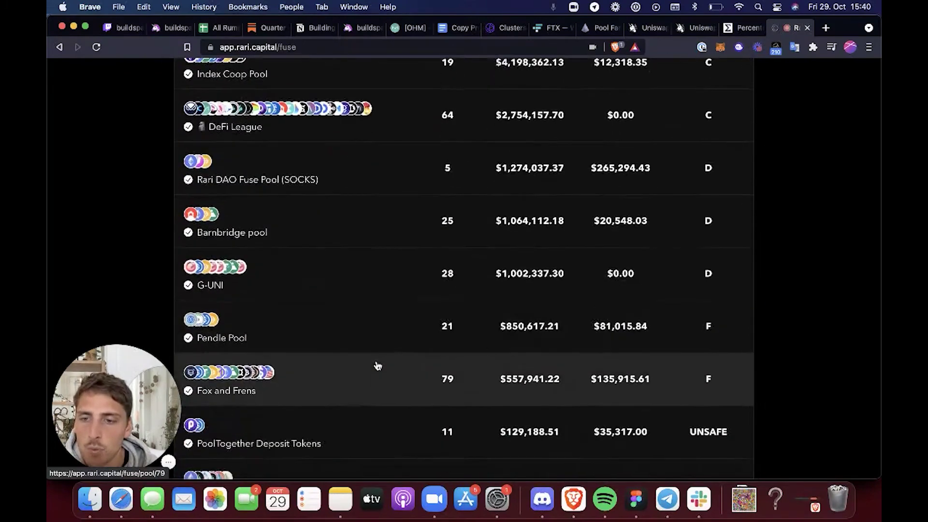
key(super+f)
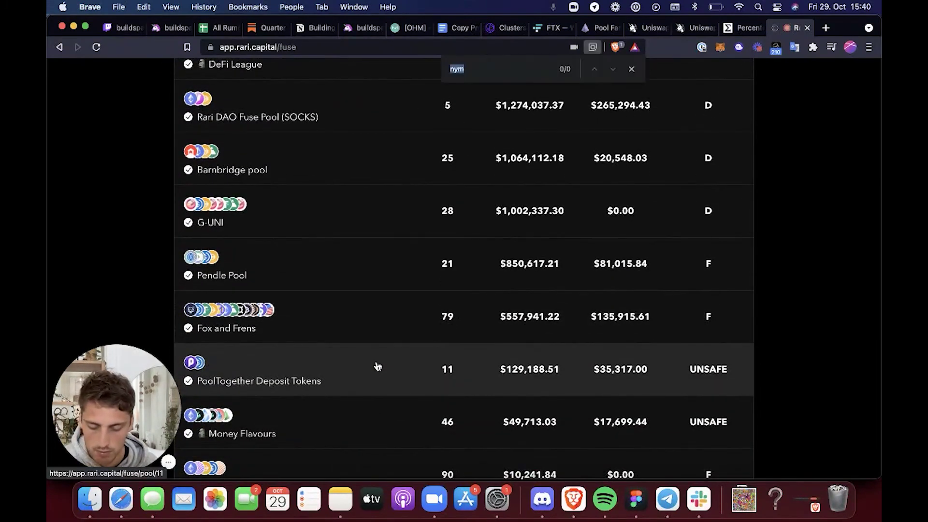
click(375, 367)
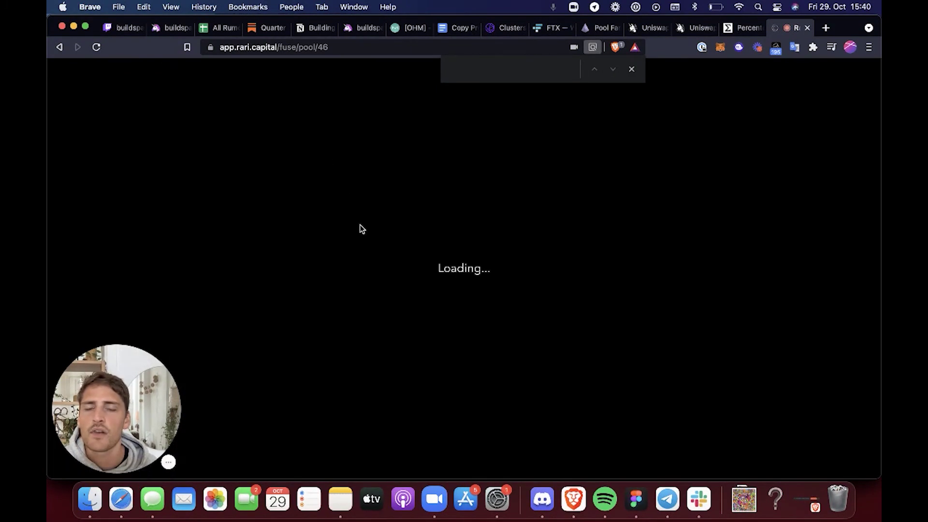
key(Escape)
scroll(377, 279, down, 1)
scroll(378, 280, down, 1)
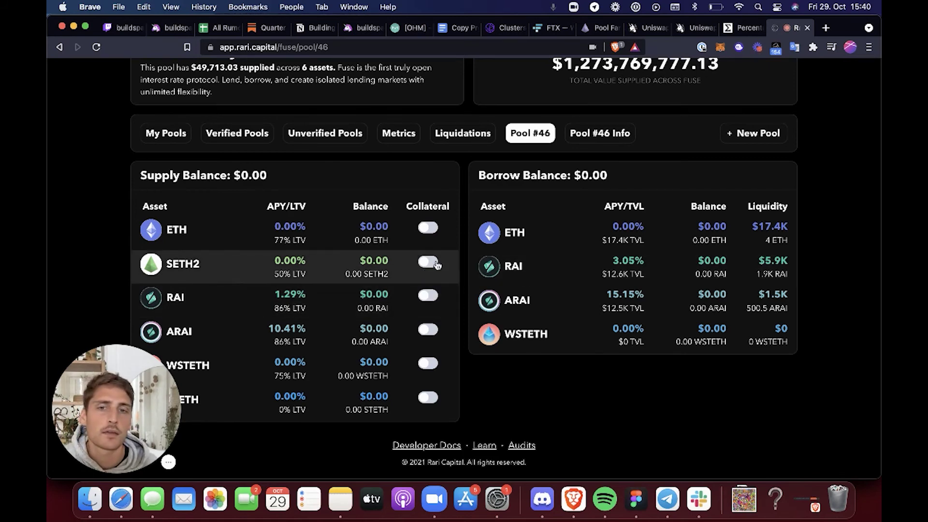
- Try to enable SETH2 as collateral in pool 46, review the estimated gas fee in MetaMask and reject the transaction
click(429, 262)
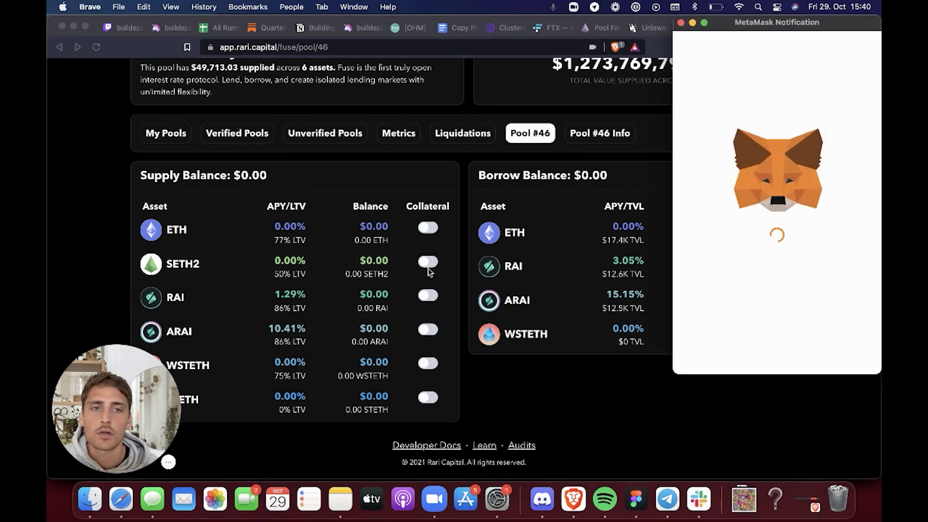
scroll(735, 334, down, 2)
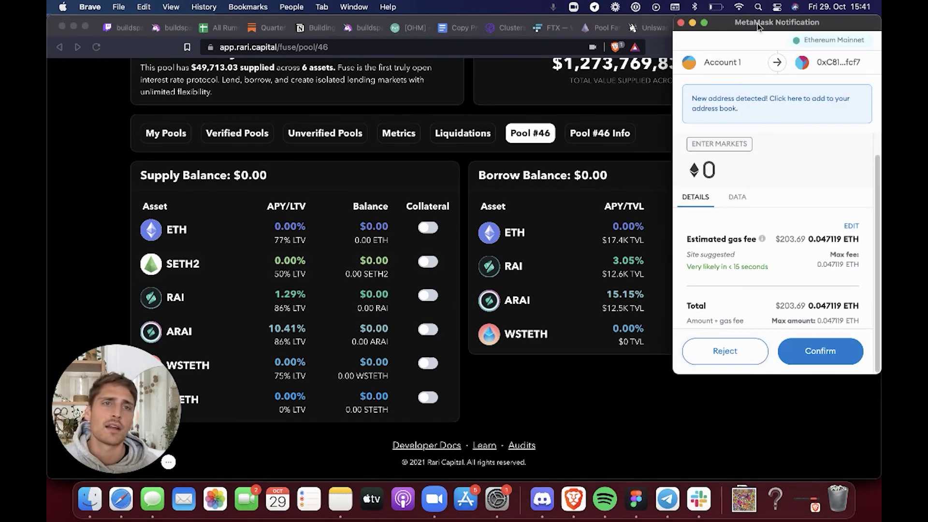
drag(760, 23, 762, 112)
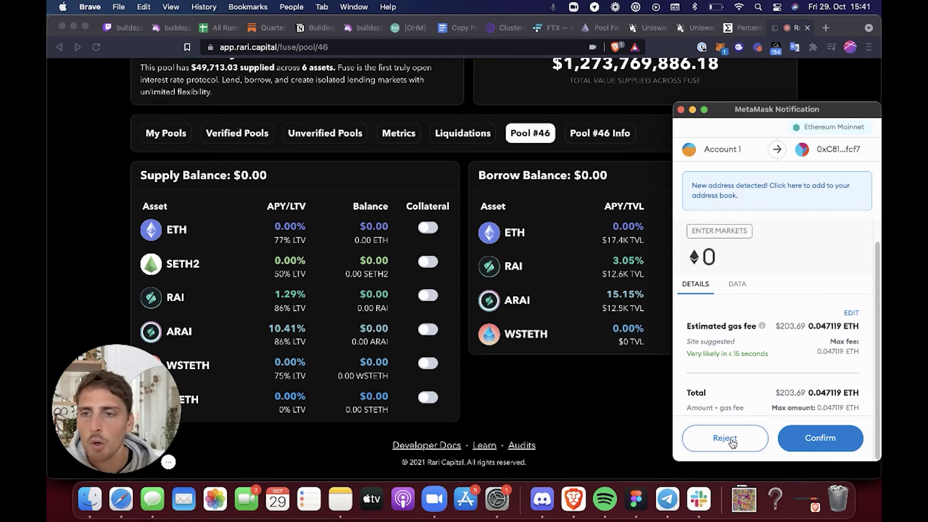
click(725, 438)
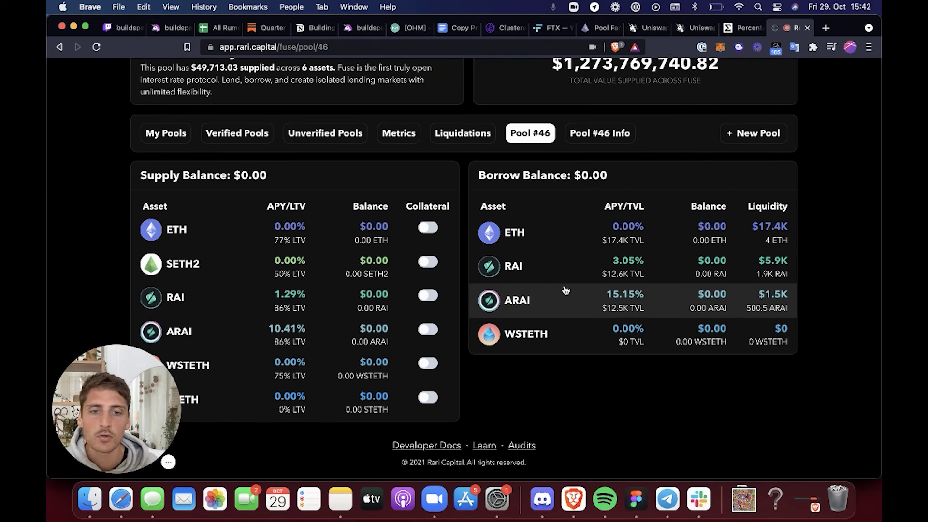
- Return to the StakeWise farms page and expand the DAO section with its forum, voting and delegate links
click(587, 32)
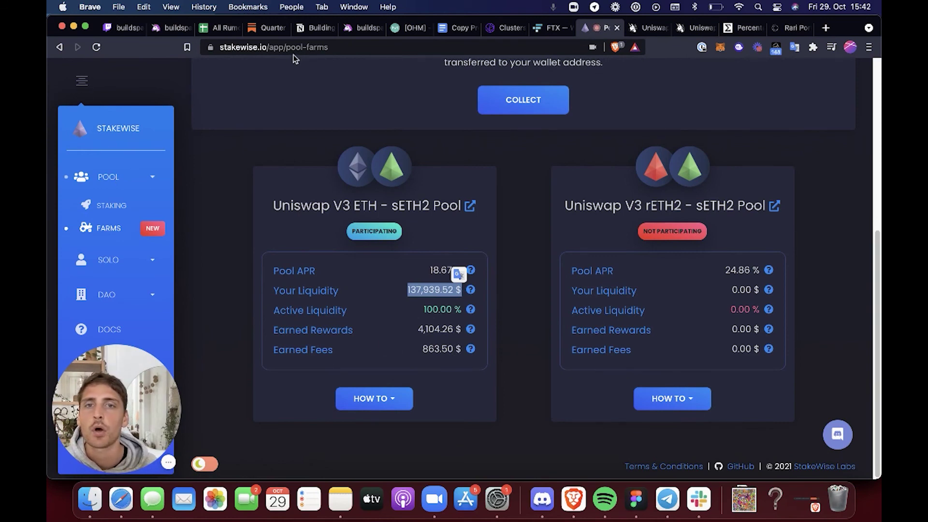
key(super+r)
scroll(97, 290, down, 5)
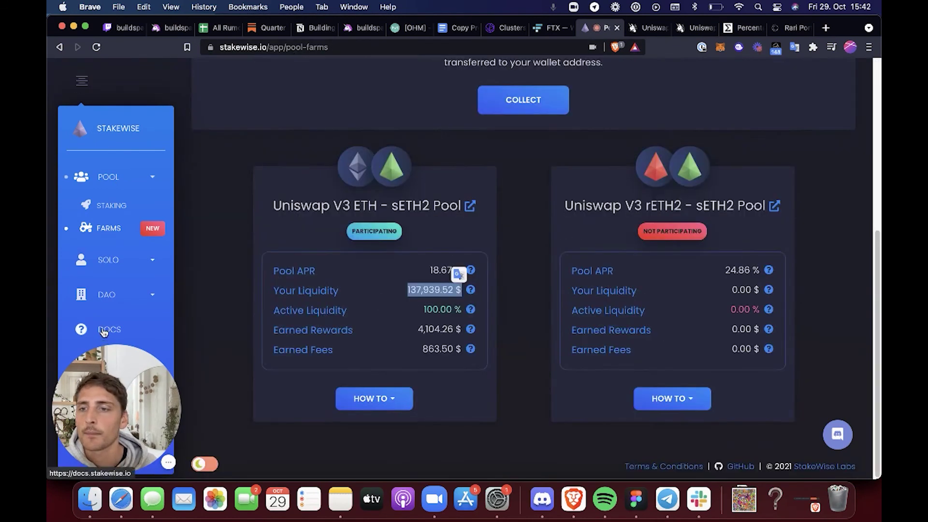
click(107, 299)
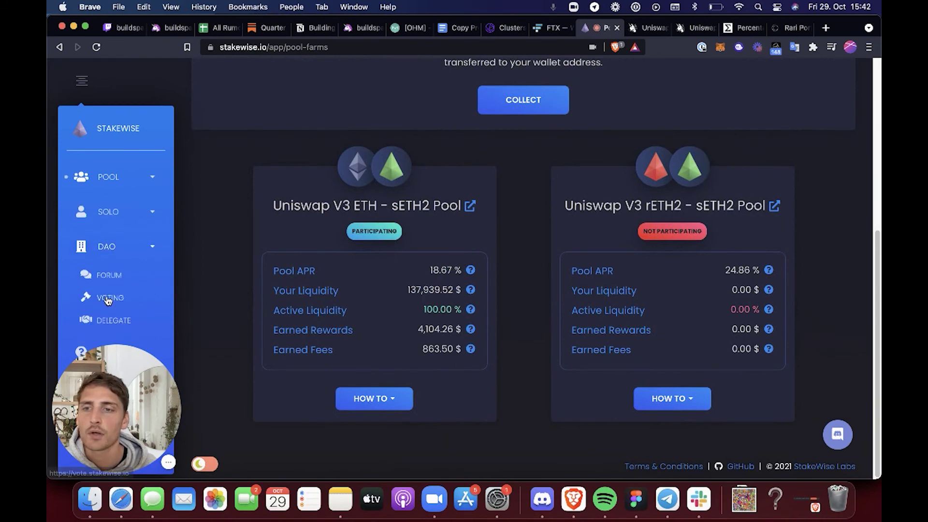